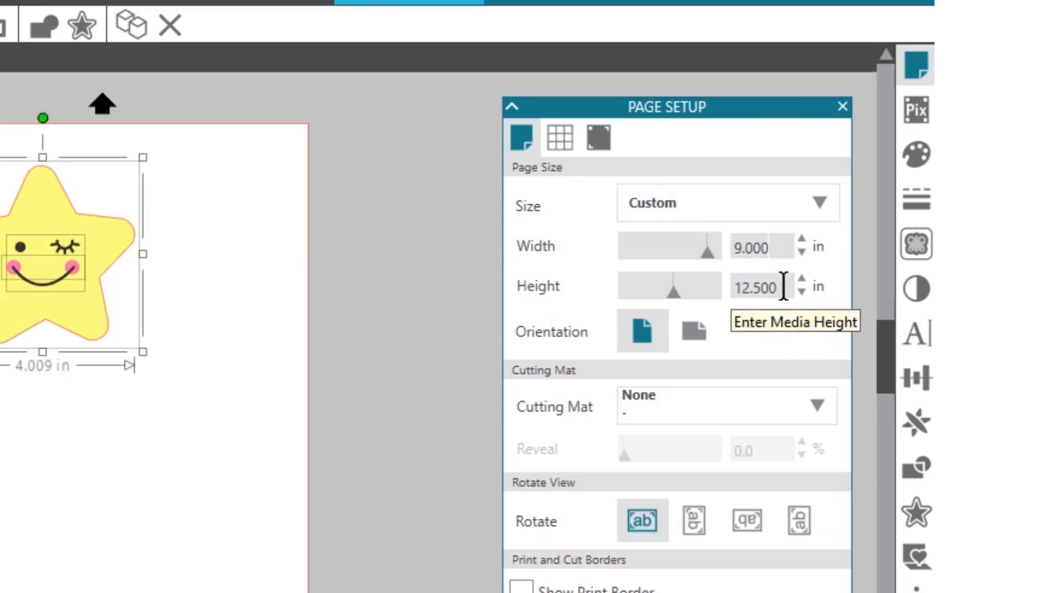
# - Draw a square of about 6.03 in around the yellow star using the Rectangle tool
pyautogui.click(690, 384)
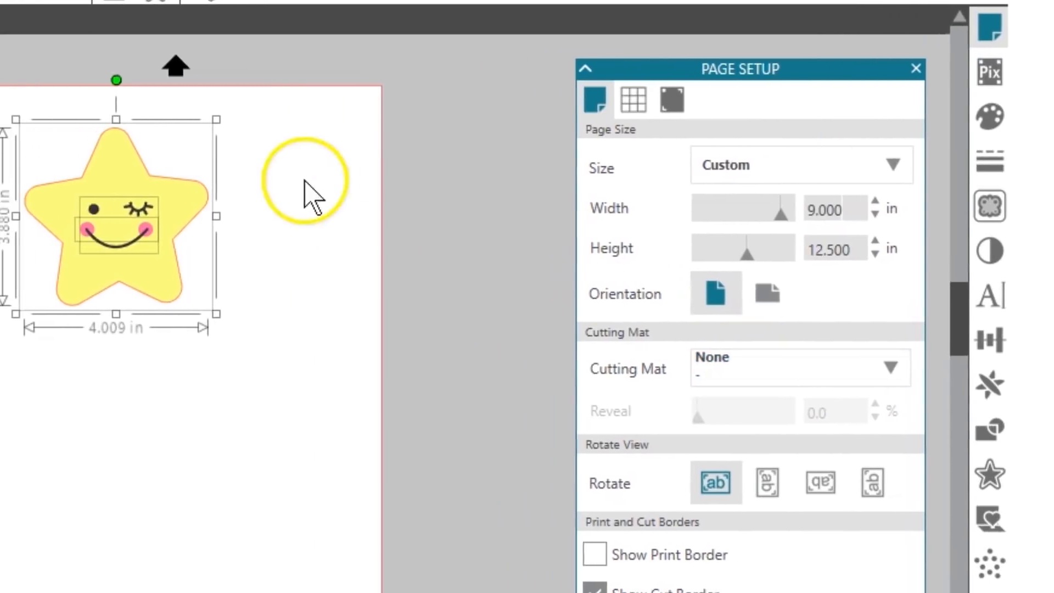
pyautogui.click(186, 184)
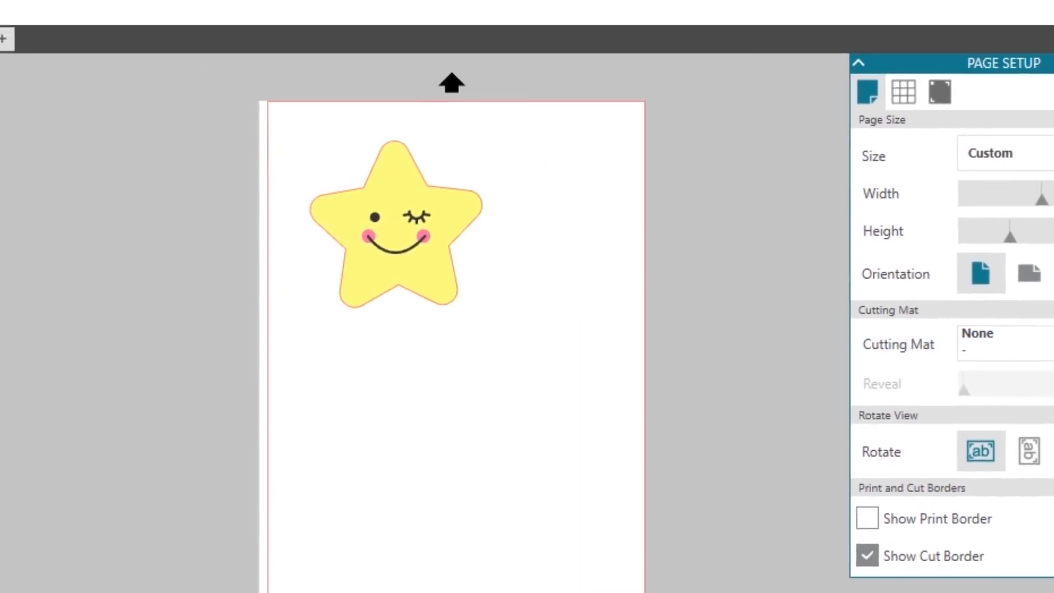
pyautogui.moveTo(138, 185)
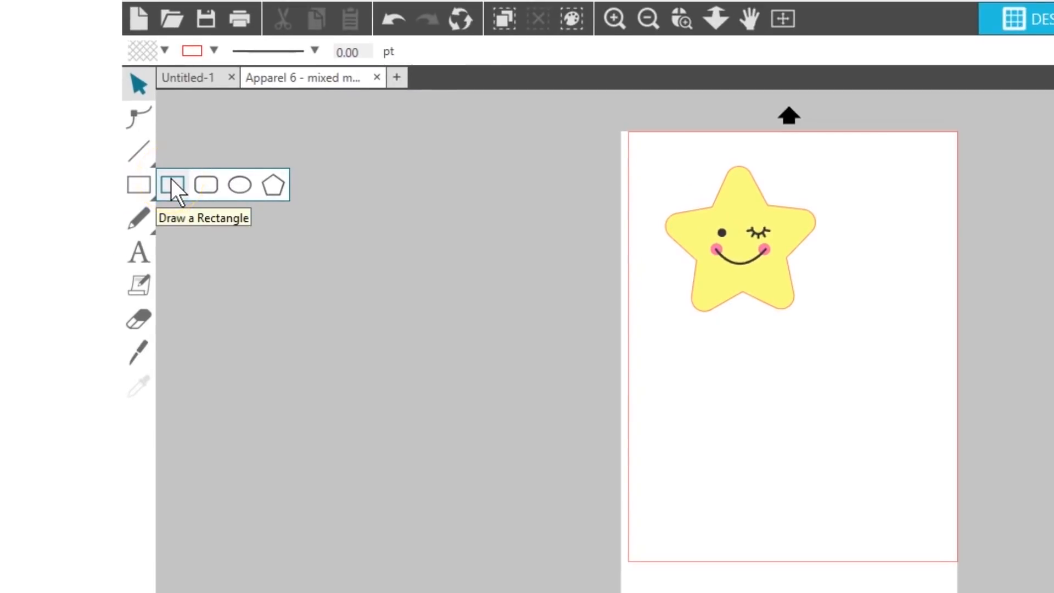
pyautogui.click(170, 179)
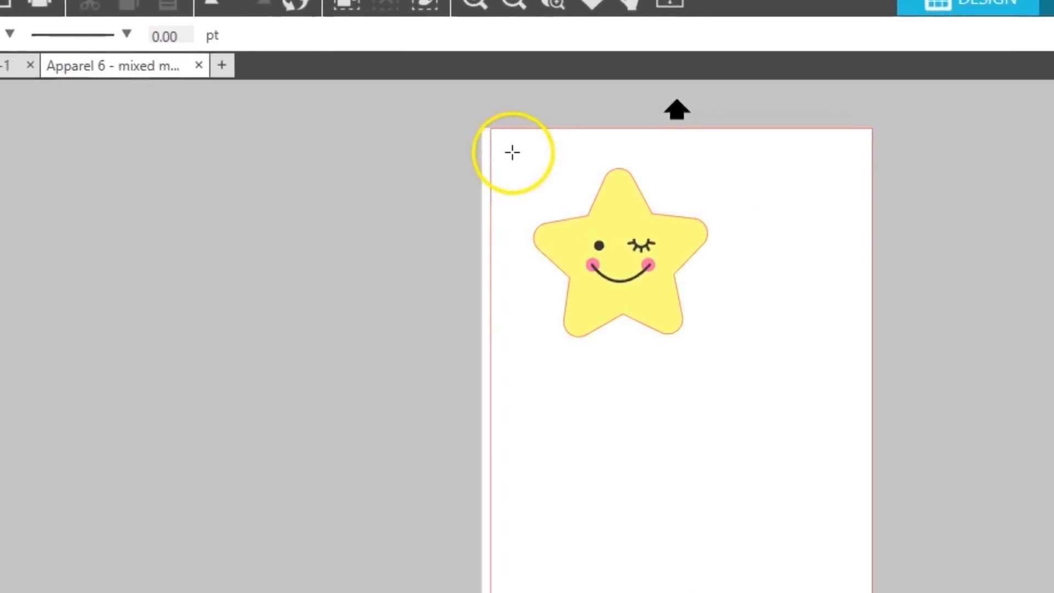
pyautogui.moveTo(512, 152); pyautogui.dragTo(753, 369)
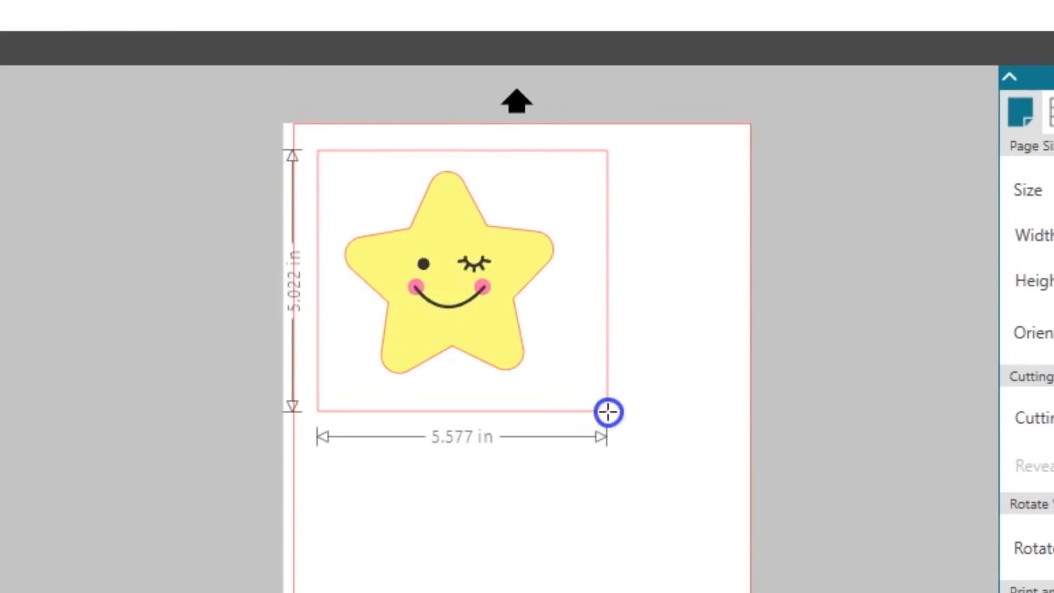
pyautogui.moveTo(608, 412)
pyautogui.mouseDown()
pyautogui.moveTo(593, 387)
pyautogui.moveTo(604, 411)
pyautogui.moveTo(596, 416)
pyautogui.mouseUp()
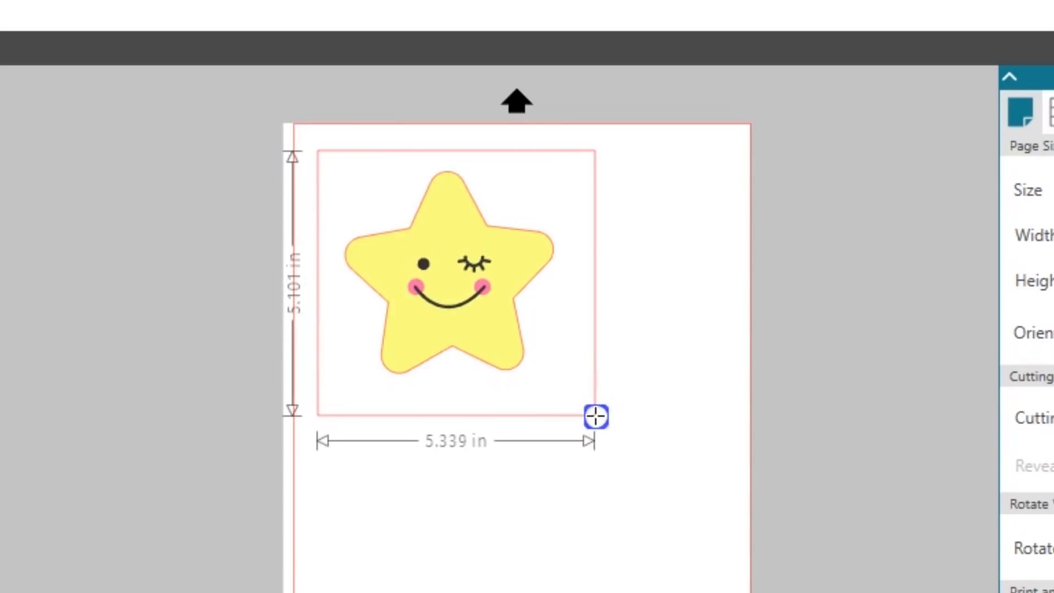
pyautogui.moveTo(599, 419); pyautogui.dragTo(609, 427)
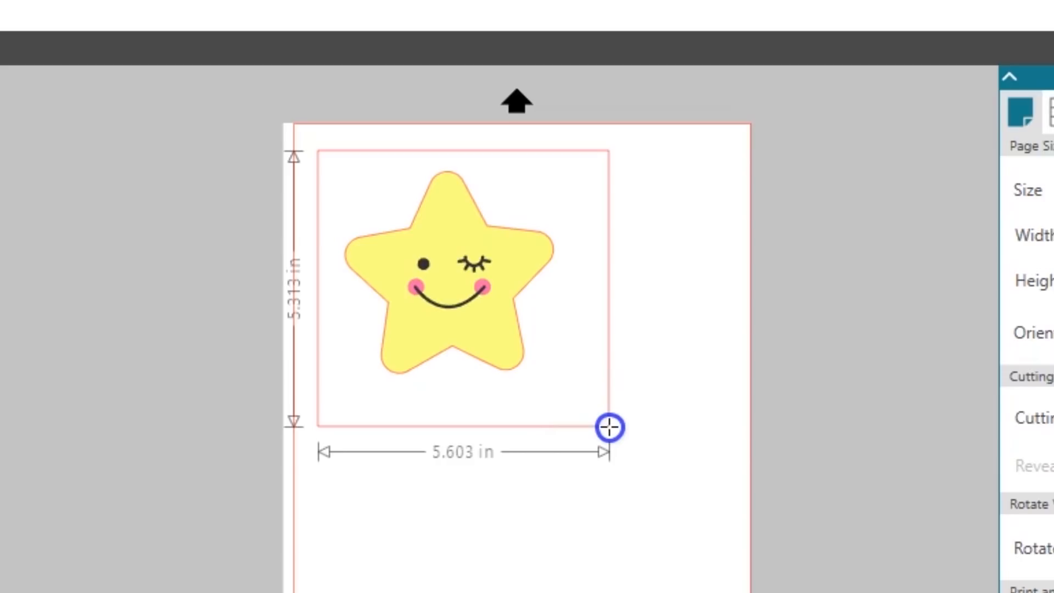
pyautogui.moveTo(610, 427); pyautogui.dragTo(633, 463)
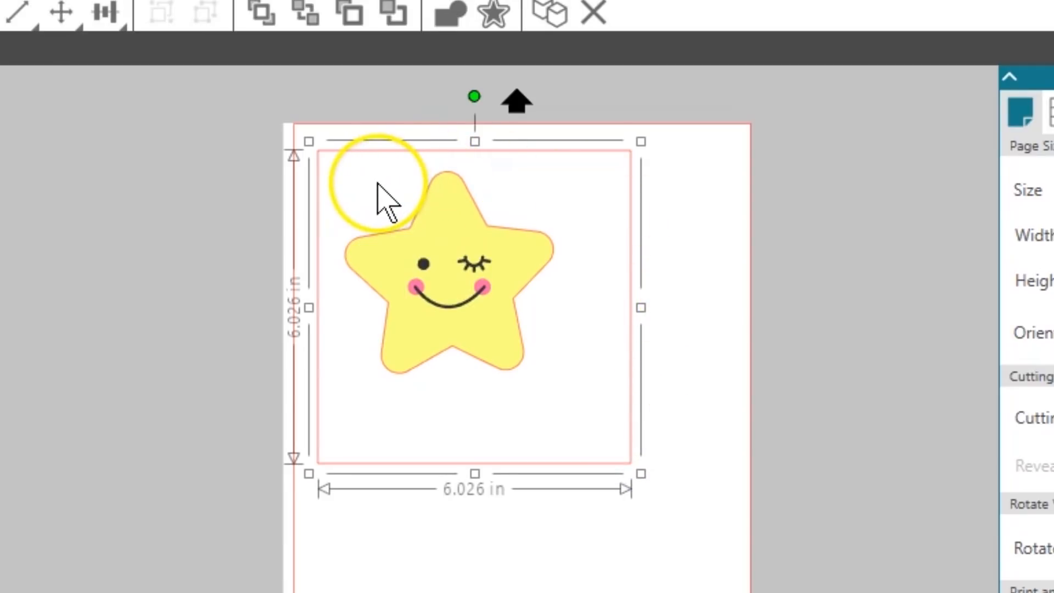
# - Move the complete star design to the middle of the surrounding square and deselect it
pyautogui.click(499, 335)
pyautogui.moveTo(494, 345); pyautogui.dragTo(512, 361)
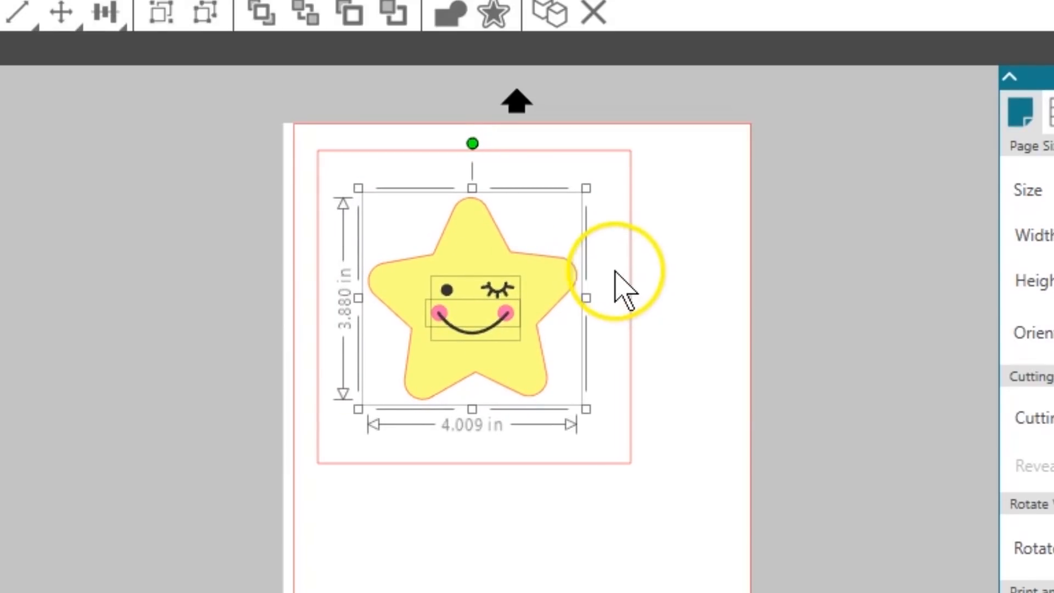
pyautogui.click(623, 269)
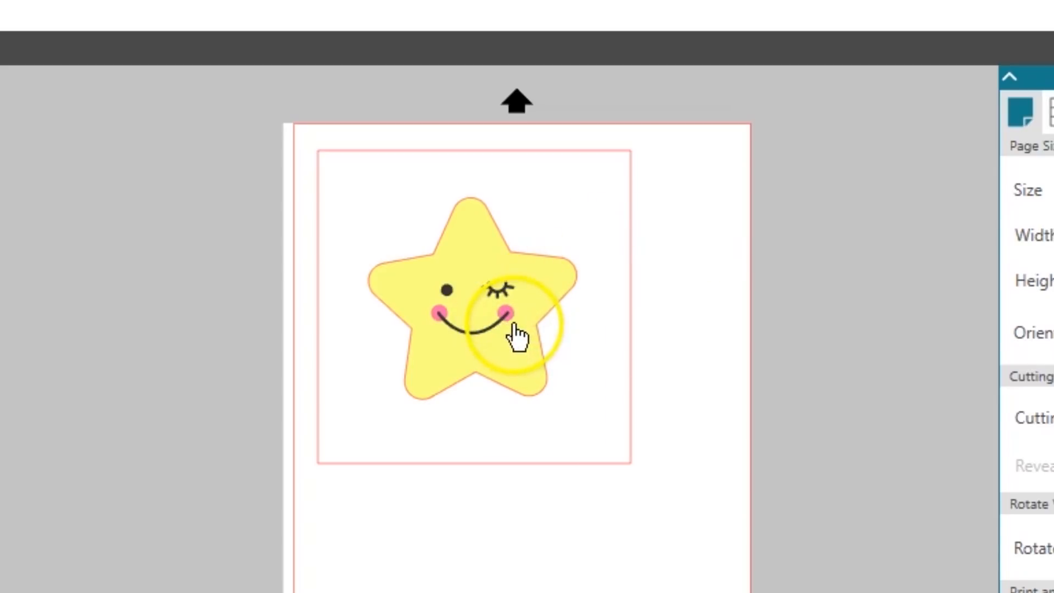
# - Duplicate the yellow star with its pink cheeks and place the copy below the square
pyautogui.click(549, 286)
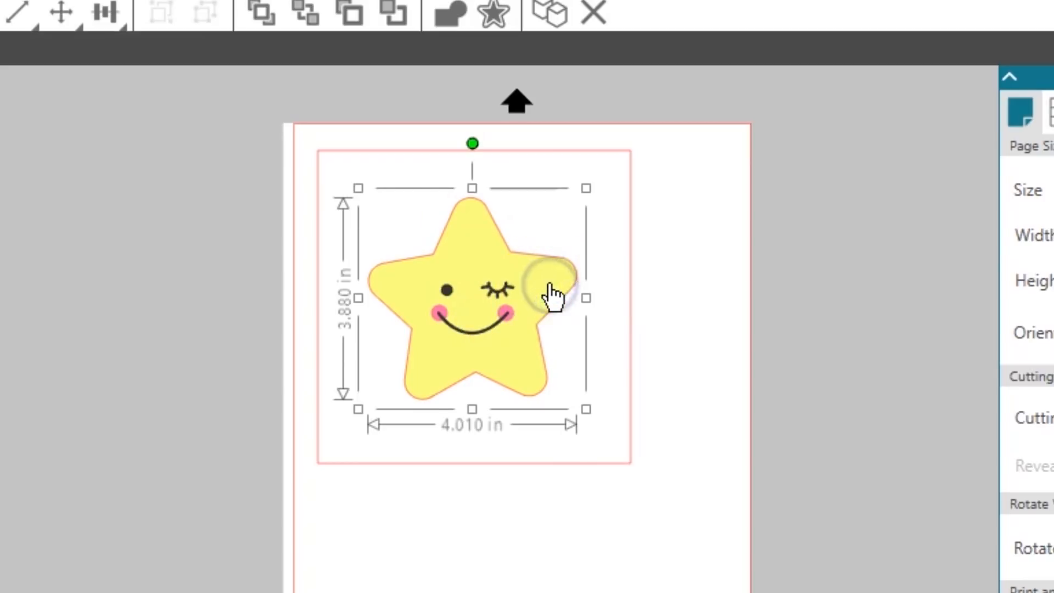
pyautogui.click(514, 328)
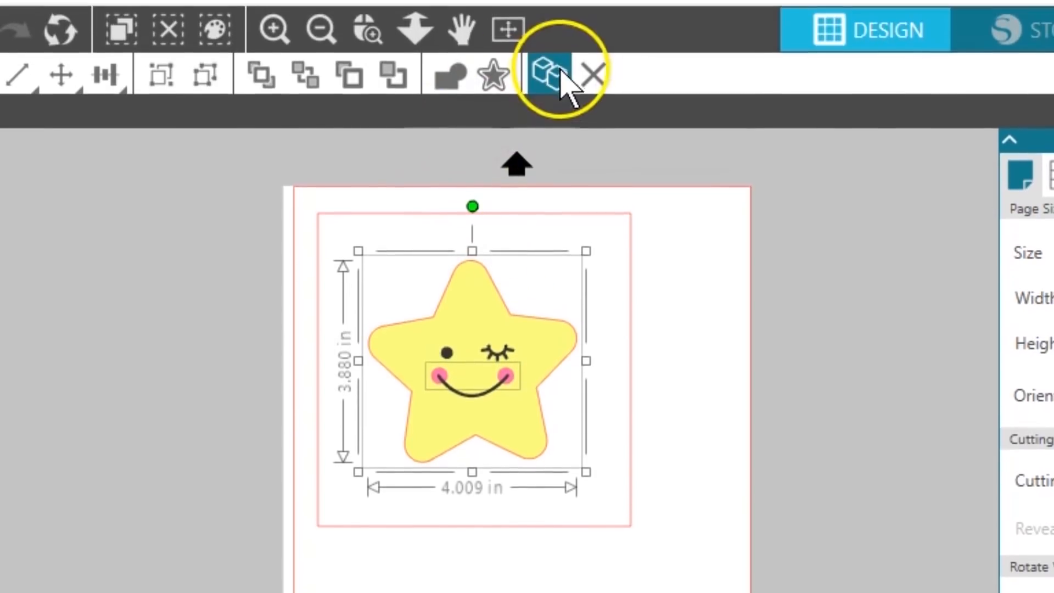
pyautogui.click(553, 86)
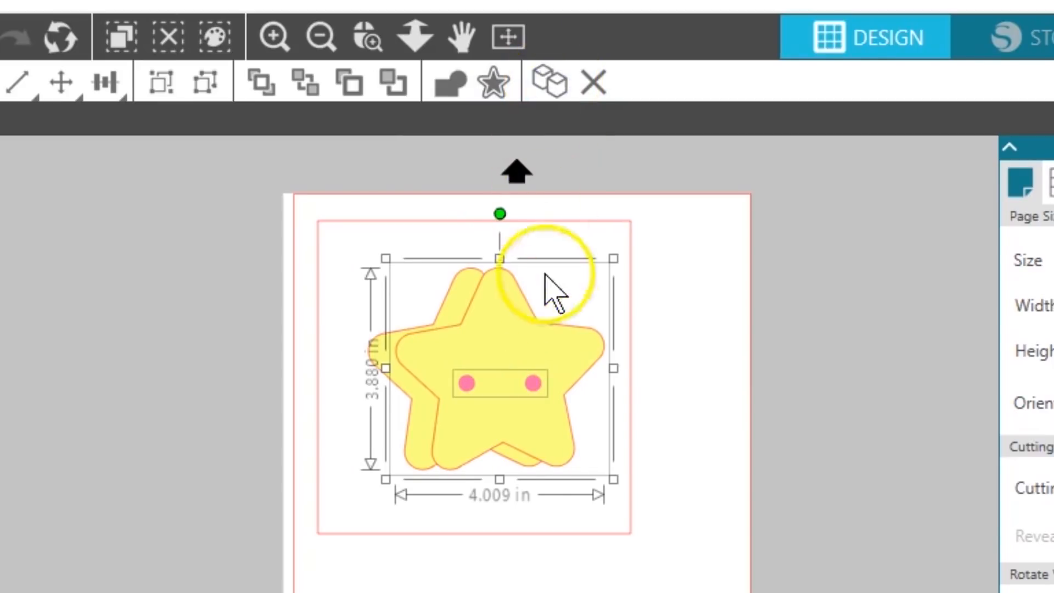
pyautogui.moveTo(532, 329); pyautogui.dragTo(459, 592)
pyautogui.moveTo(456, 475); pyautogui.dragTo(453, 470)
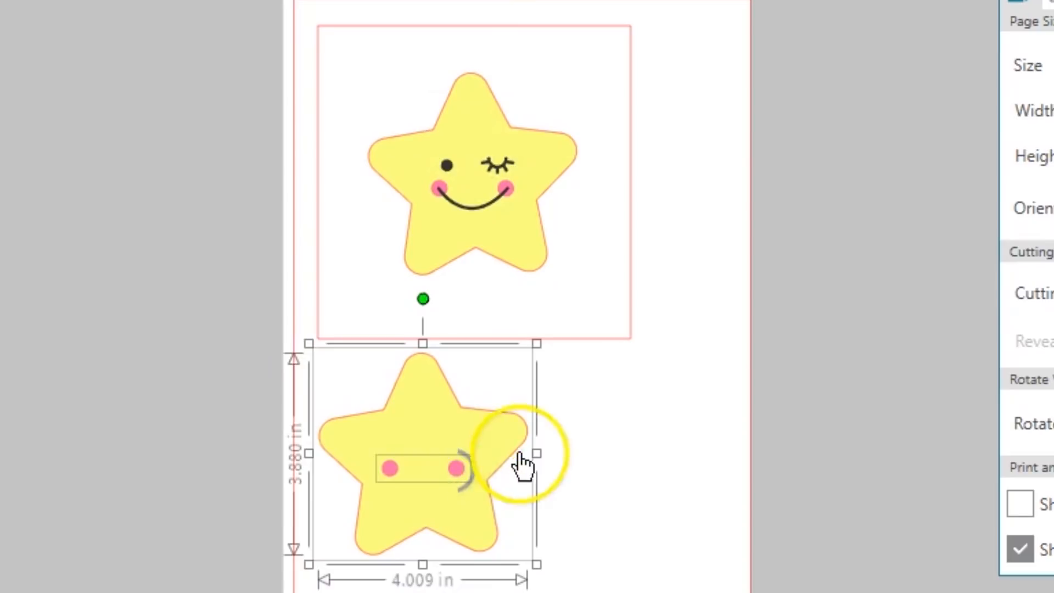
pyautogui.click(568, 408)
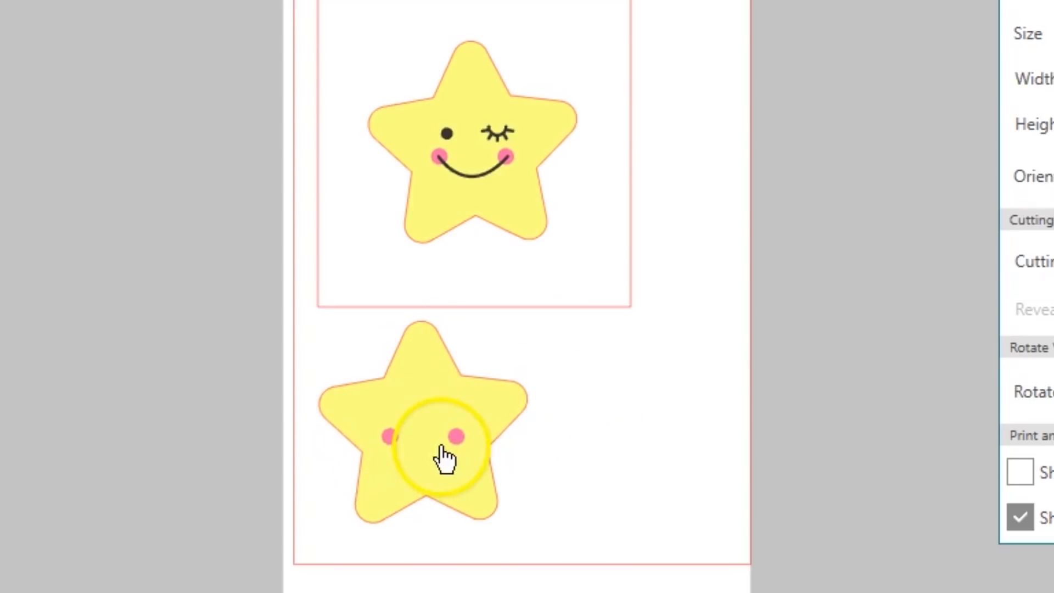
# - Give the copied star and cheeks a transparent fill and a red line colour, and group them
pyautogui.moveTo(558, 364); pyautogui.dragTo(468, 493)
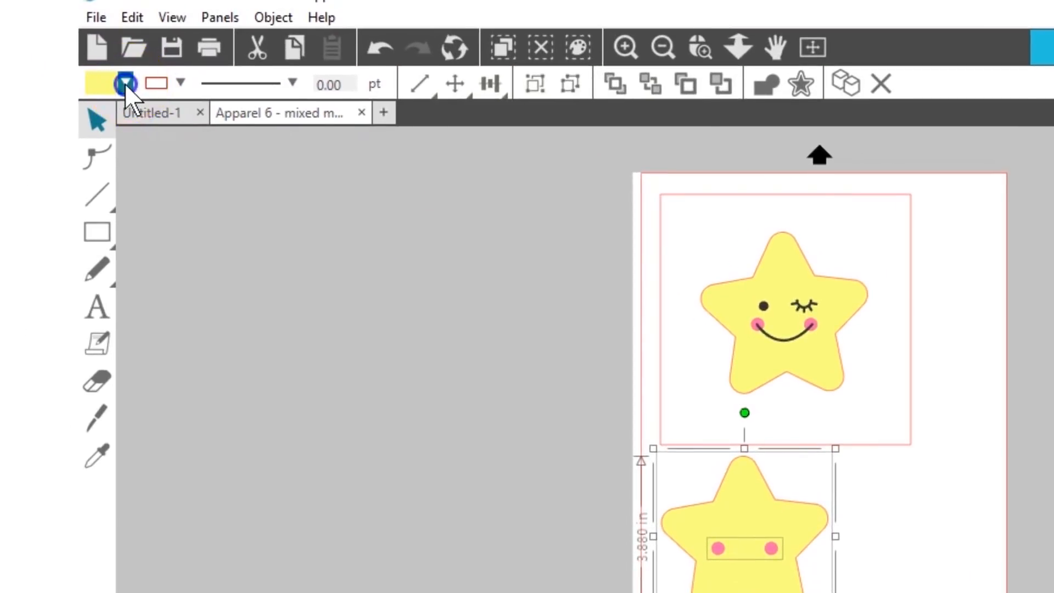
pyautogui.click(126, 84)
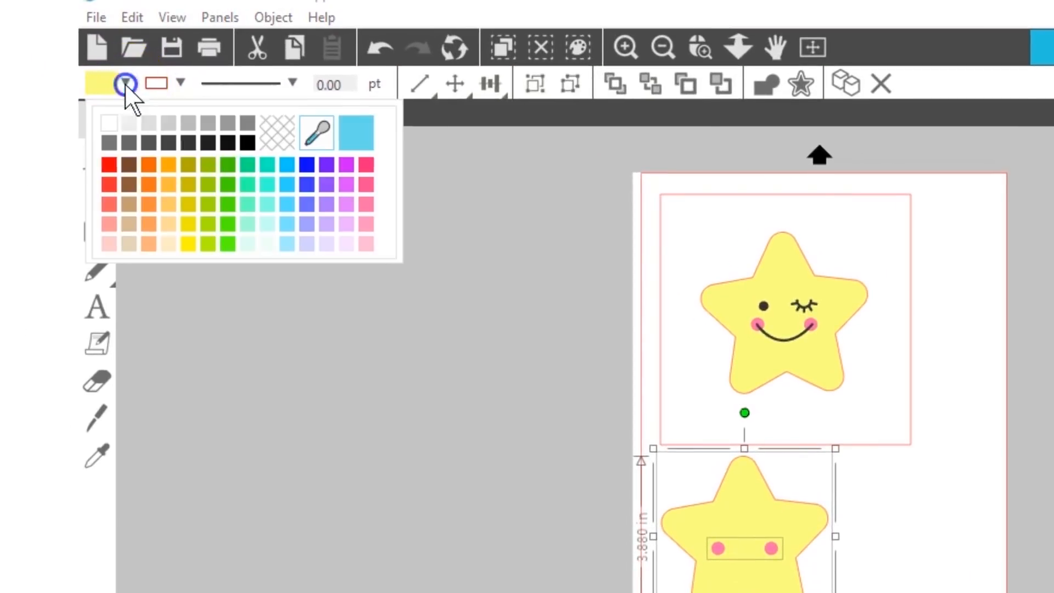
pyautogui.click(276, 133)
pyautogui.click(180, 84)
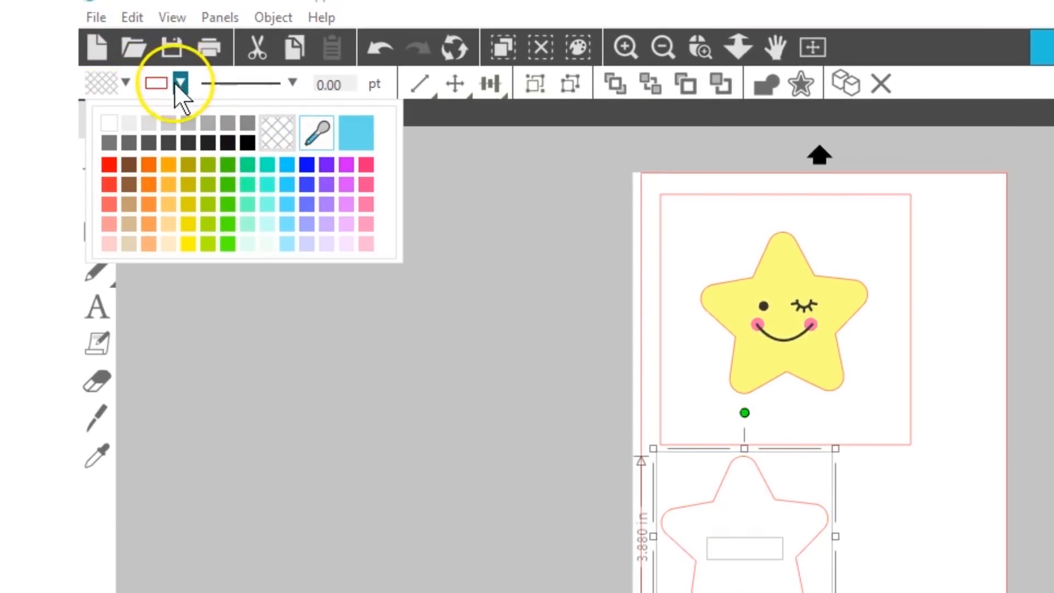
pyautogui.click(164, 166)
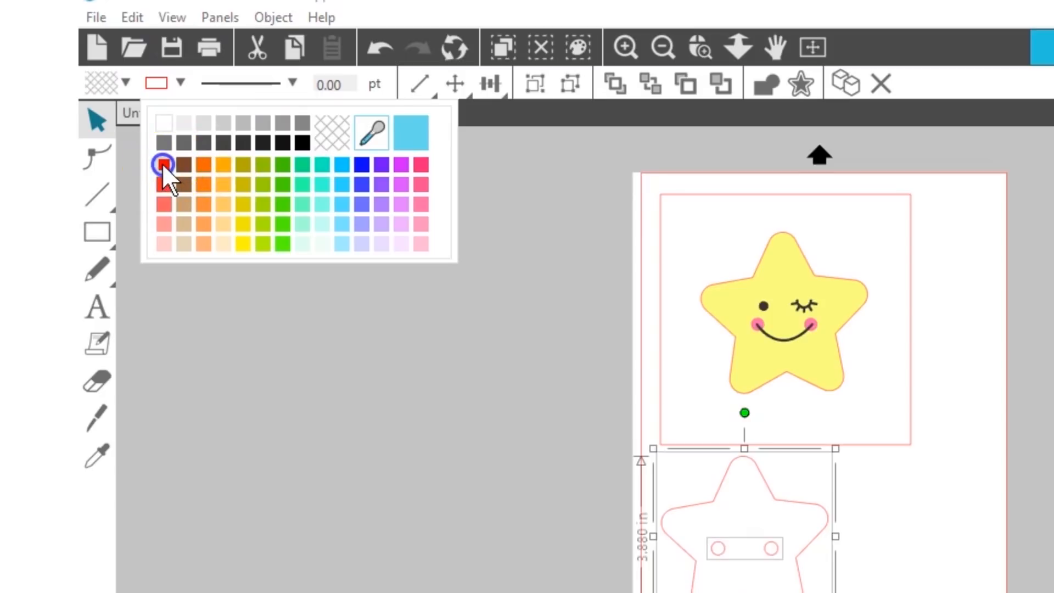
pyautogui.click(533, 84)
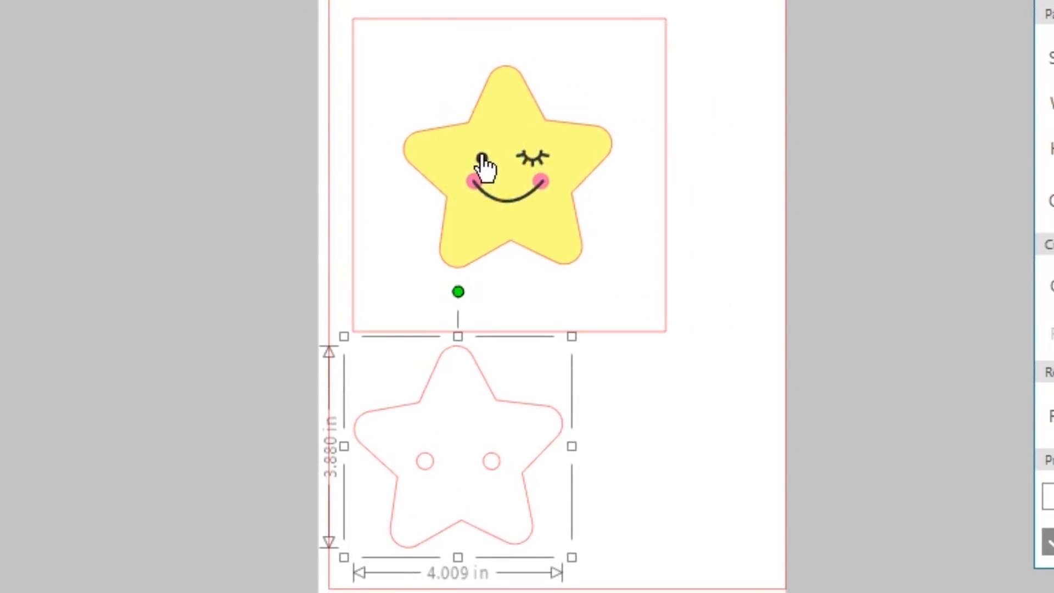
# - Move the black eyes and smile off the page and flip them horizontally
pyautogui.click(482, 160)
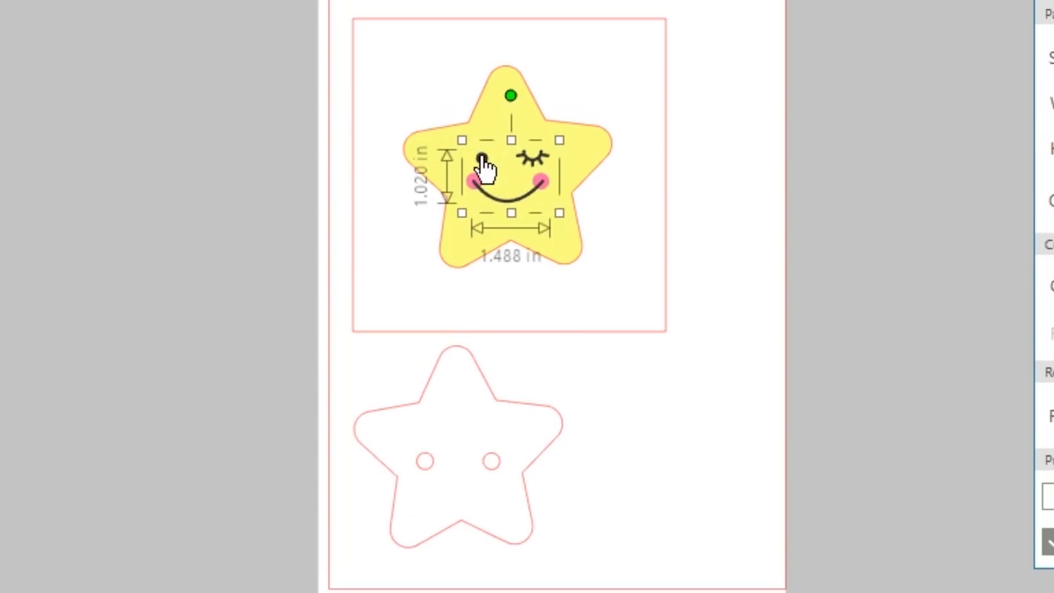
pyautogui.moveTo(482, 161); pyautogui.dragTo(173, 106)
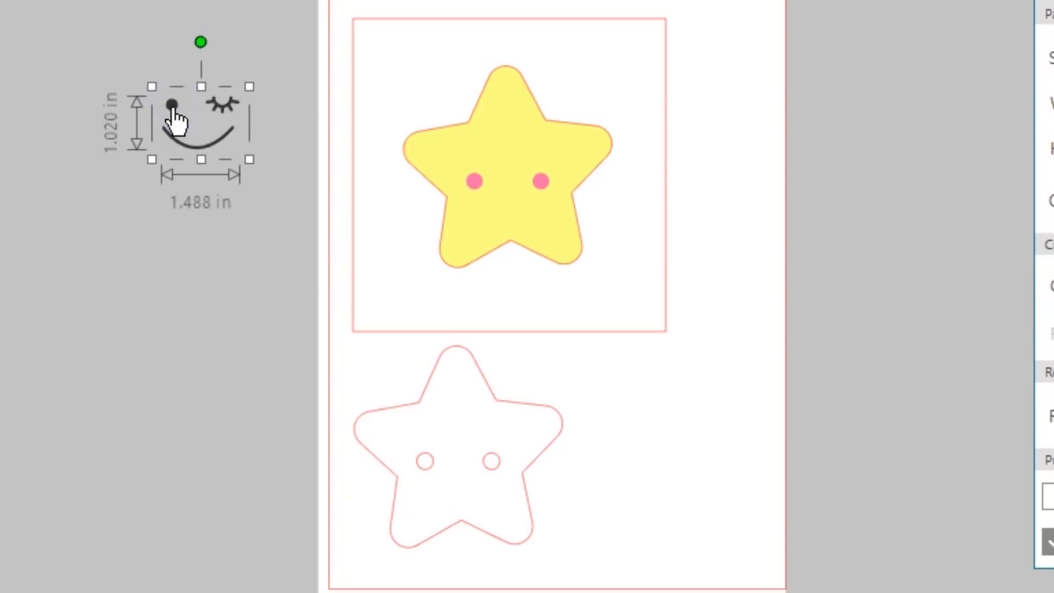
pyautogui.rightClick(174, 106)
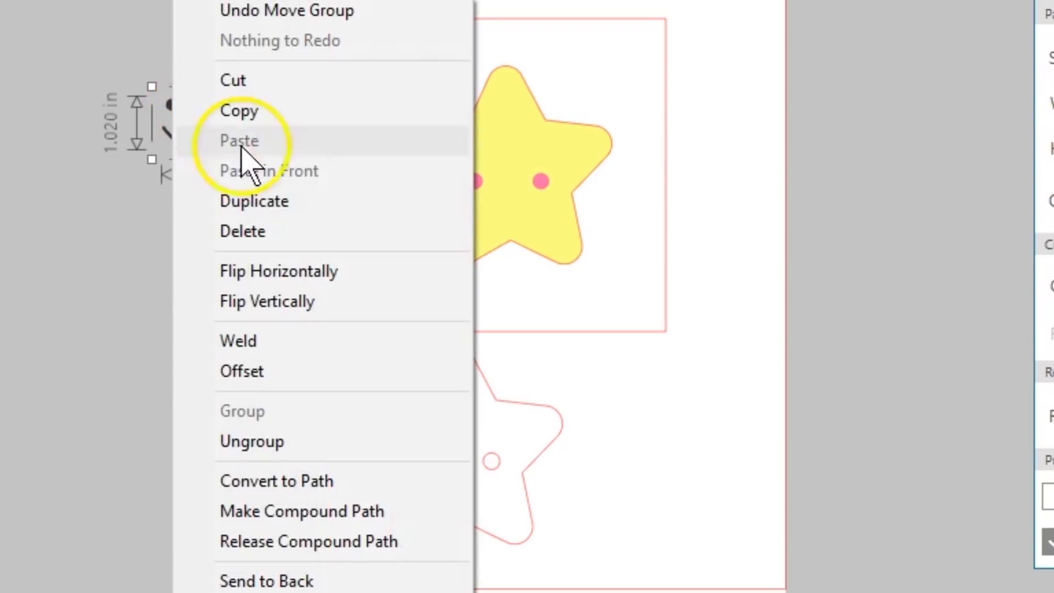
pyautogui.click(311, 273)
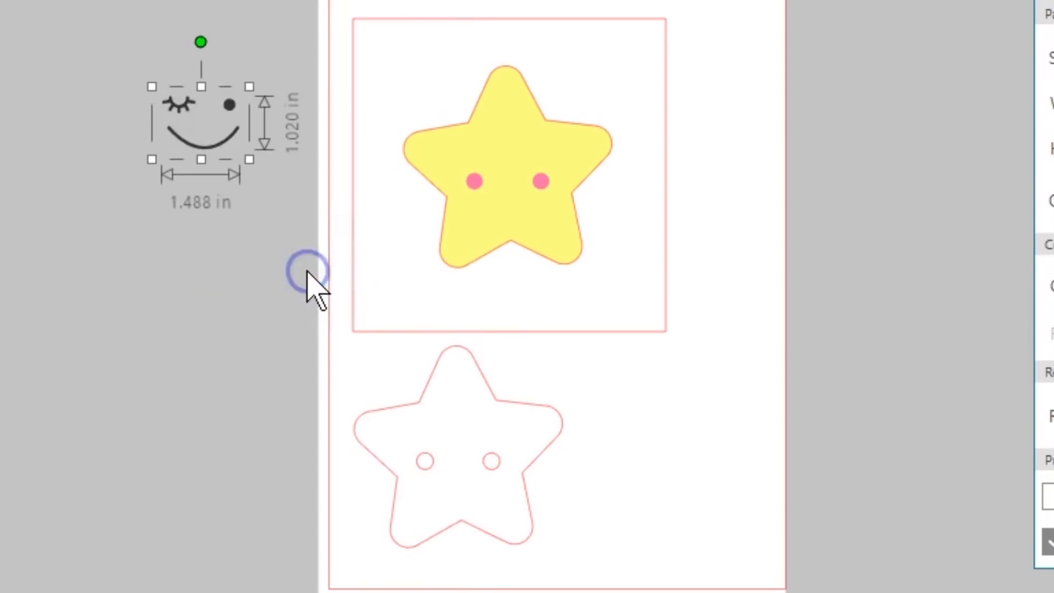
pyautogui.click(216, 228)
# - Group the square with the yellow star and pink cheeks inside it
pyautogui.moveTo(721, 77); pyautogui.dragTo(485, 223)
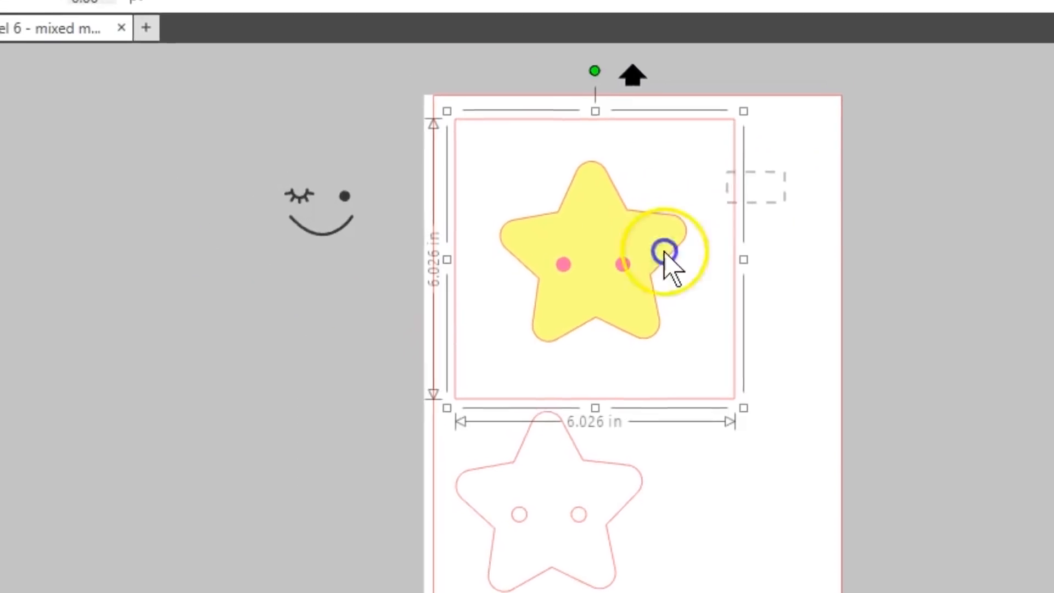
pyautogui.moveTo(607, 333); pyautogui.dragTo(608, 332)
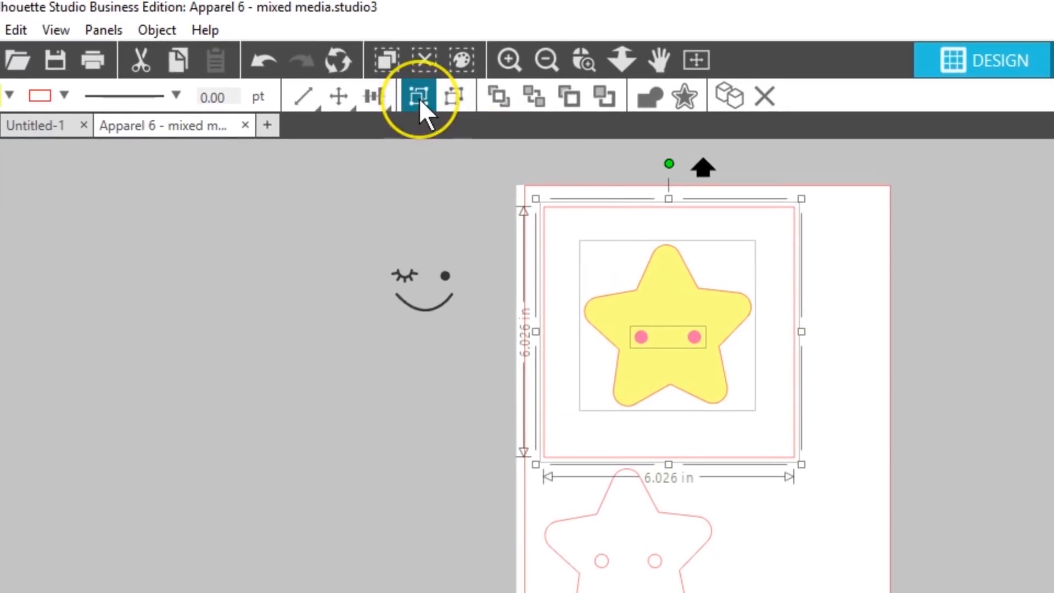
pyautogui.click(419, 98)
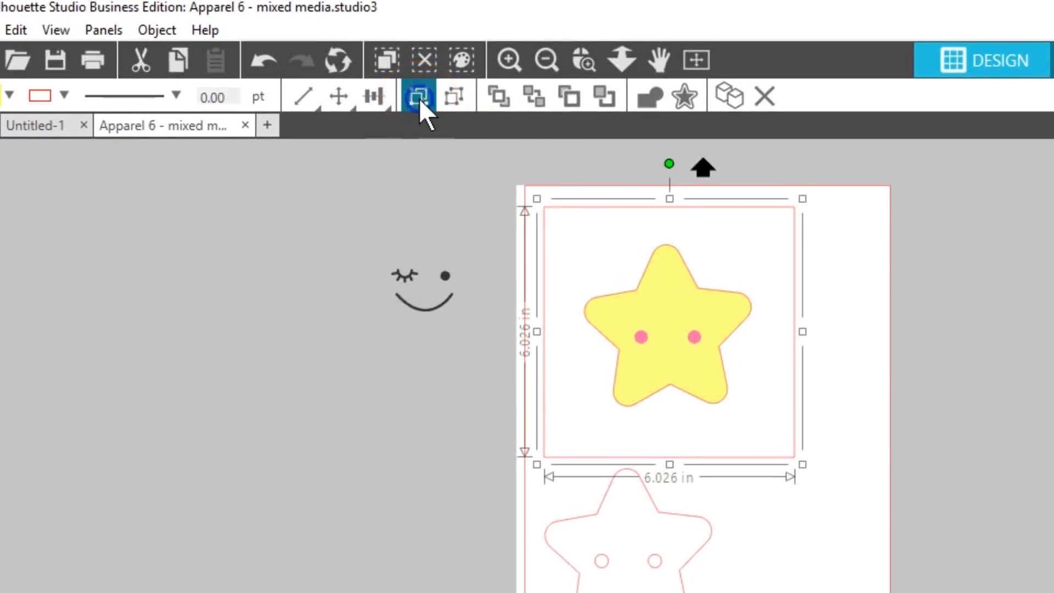
pyautogui.click(824, 229)
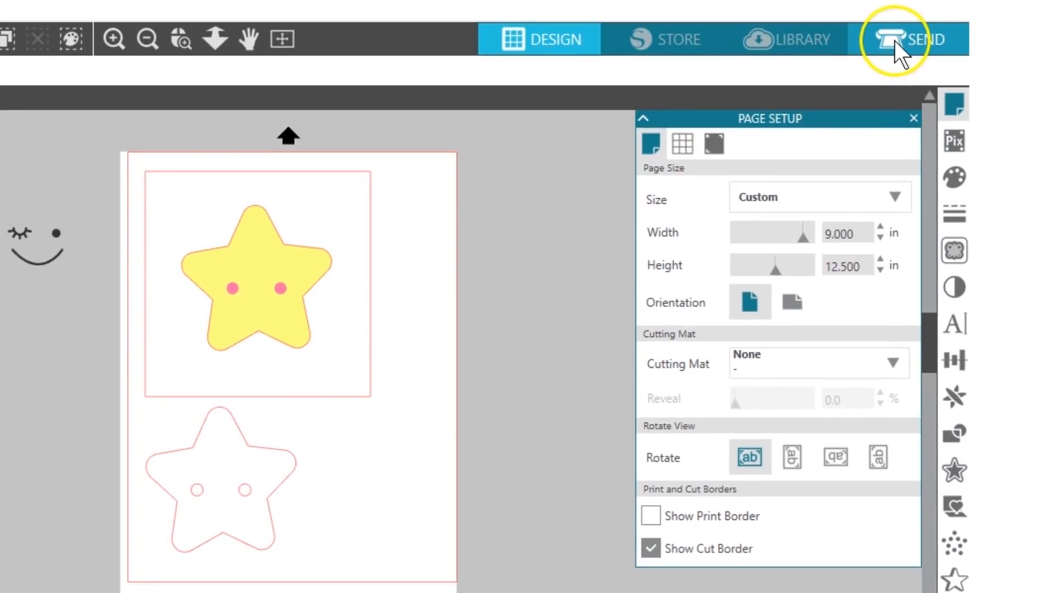
# - Send the page's shapes to the CAMEO 3 with the Vinyl, Glossy cut settings and return to the design view
pyautogui.click(895, 41)
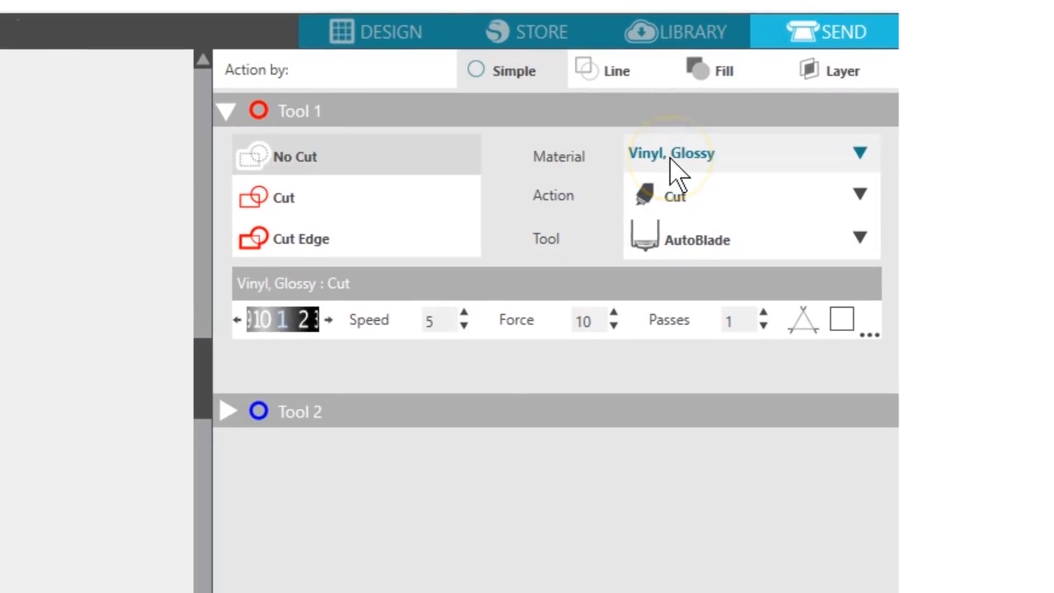
pyautogui.click(683, 206)
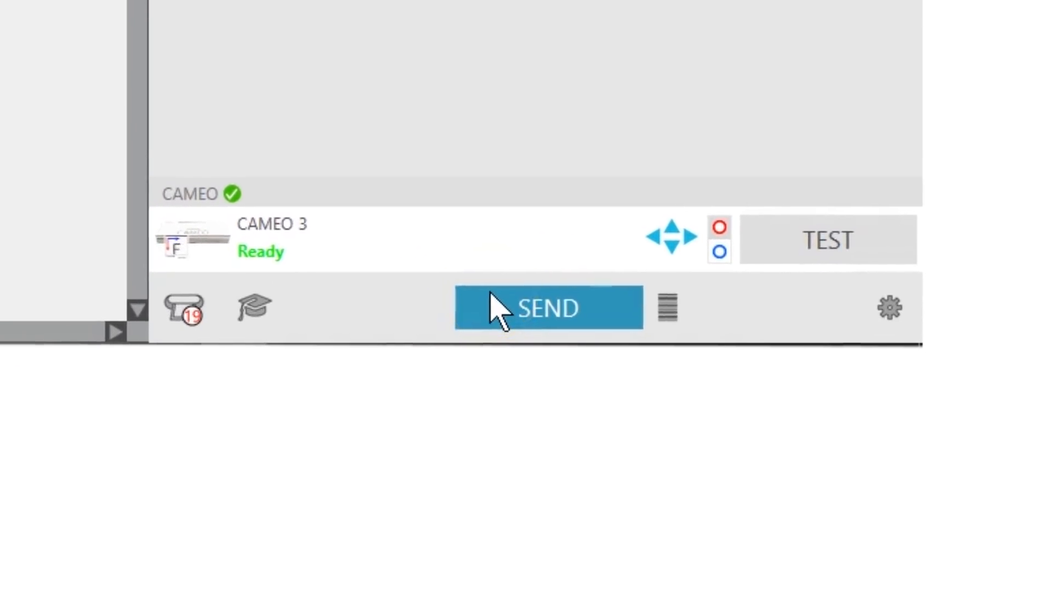
pyautogui.click(485, 296)
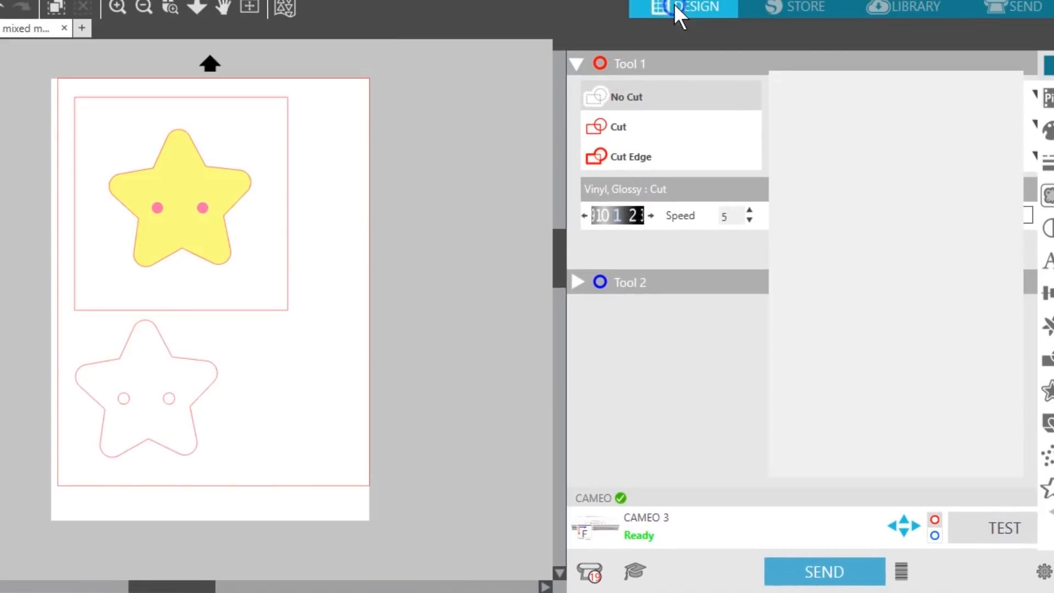
pyautogui.click(674, 3)
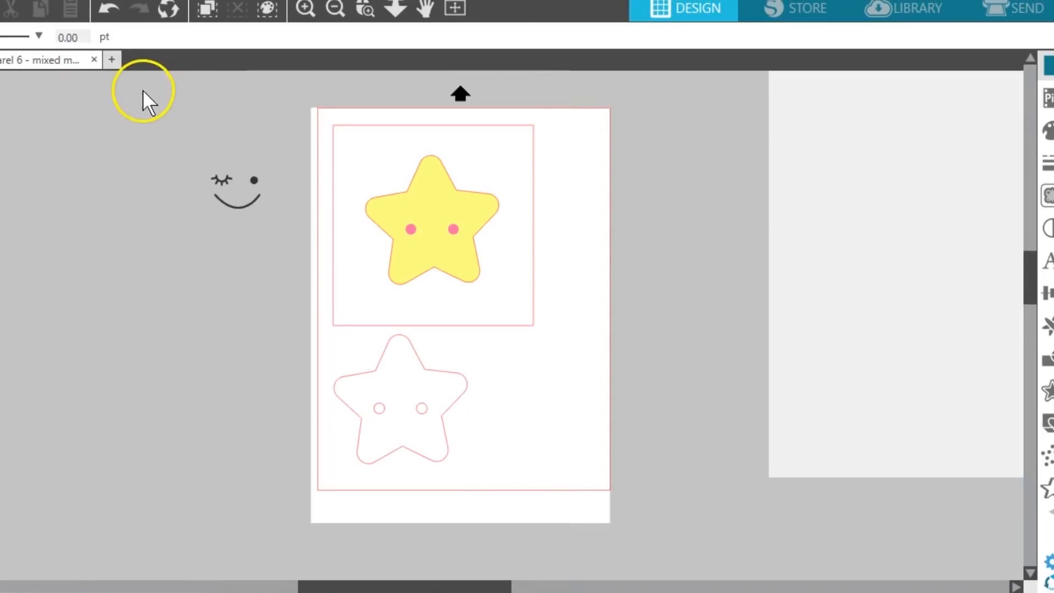
# - Move both star groups off the page and place the flipped face in the page's upper-left corner
pyautogui.moveTo(297, 109); pyautogui.dragTo(507, 437)
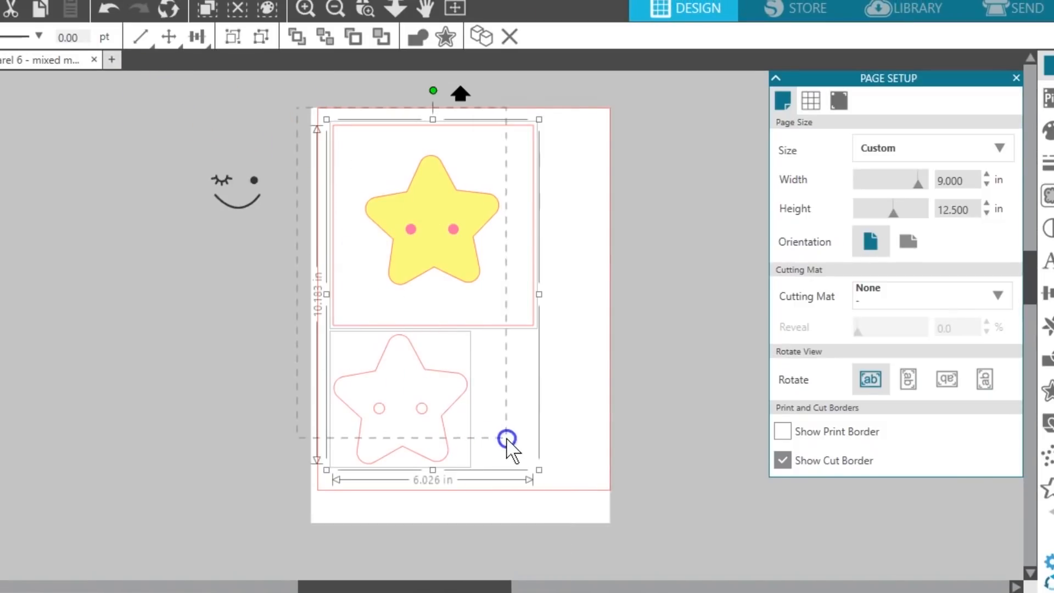
pyautogui.moveTo(466, 390); pyautogui.dragTo(185, 412)
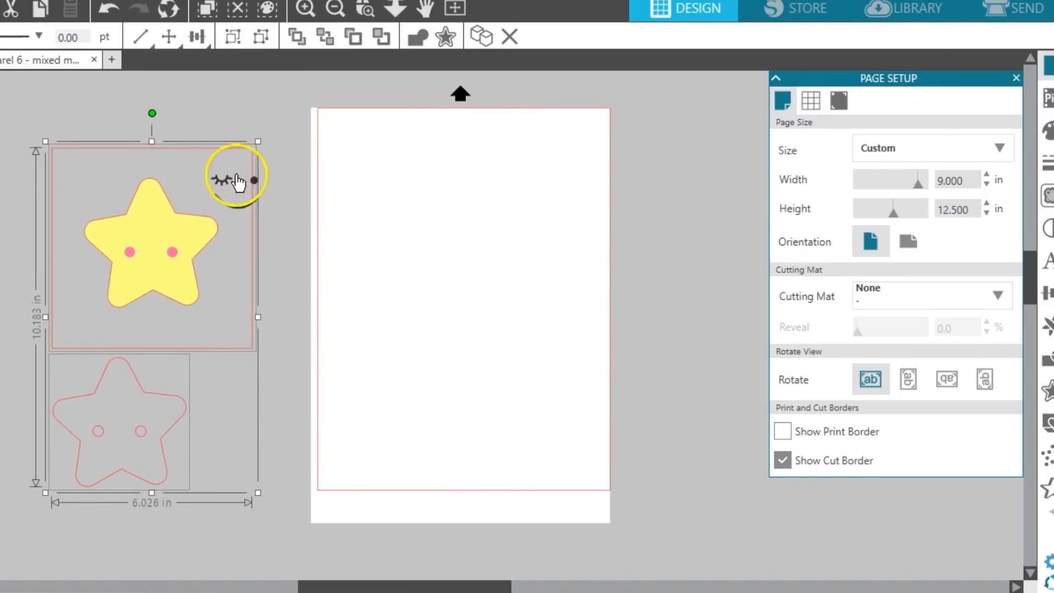
pyautogui.moveTo(224, 187); pyautogui.dragTo(341, 129)
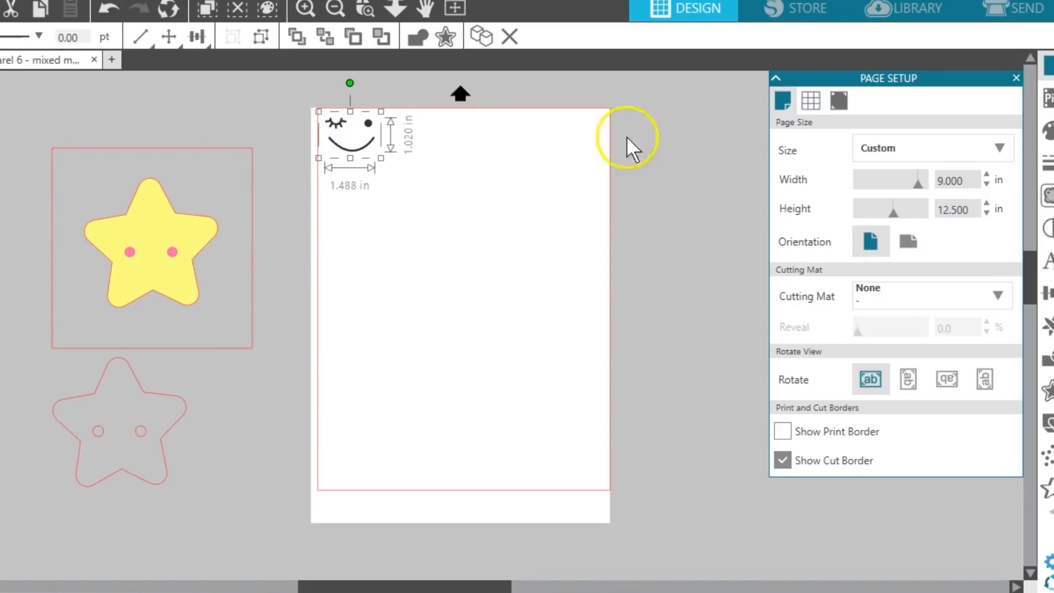
# - Set the page size to 3 in wide by 3 in high
pyautogui.click(918, 183)
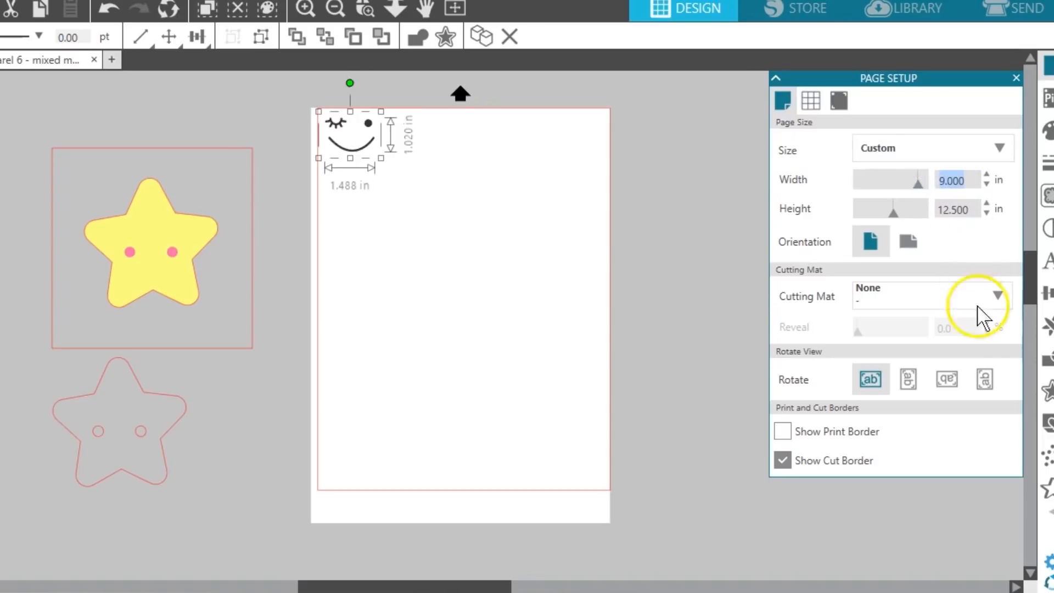
pyautogui.write('3')
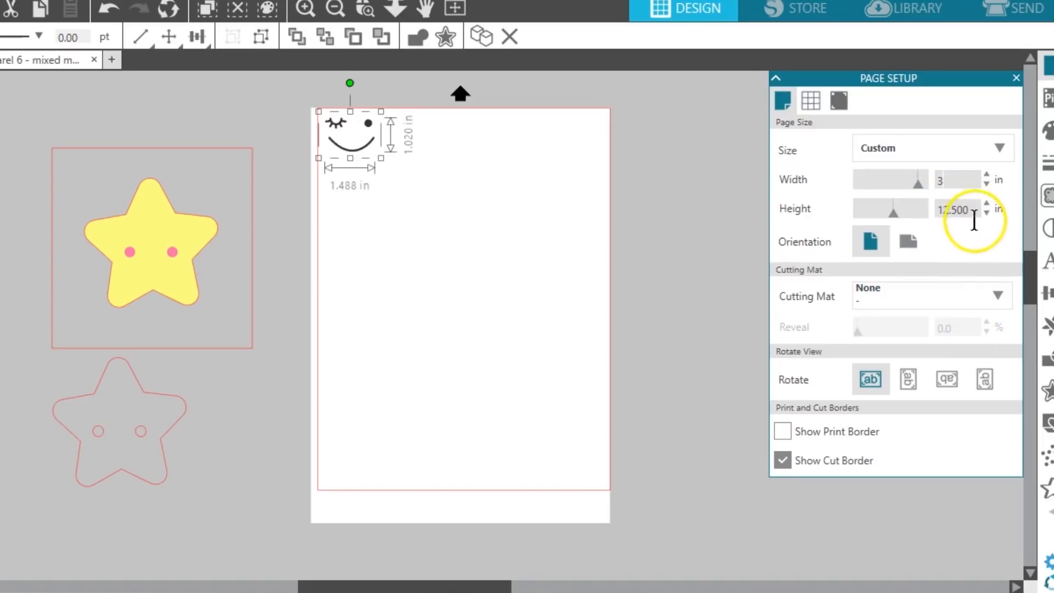
pyautogui.click(972, 209)
pyautogui.write('3')
pyautogui.press('Return')
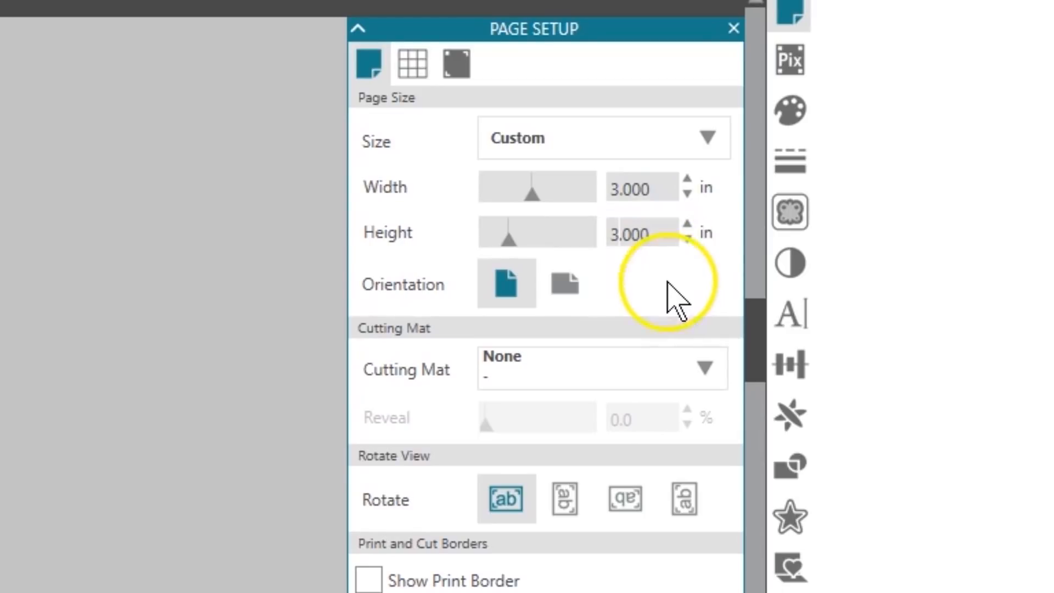
# - Choose the CAMEO 12 x 12 in cutting mat and move the flipped face farther inside the page, leaving it deselected
pyautogui.click(555, 378)
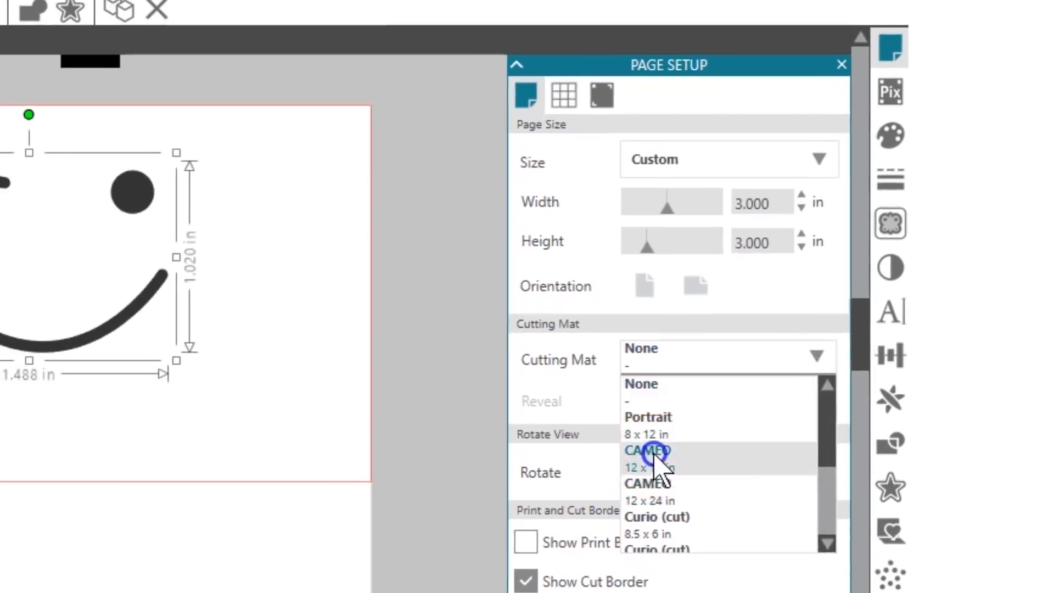
pyautogui.click(529, 487)
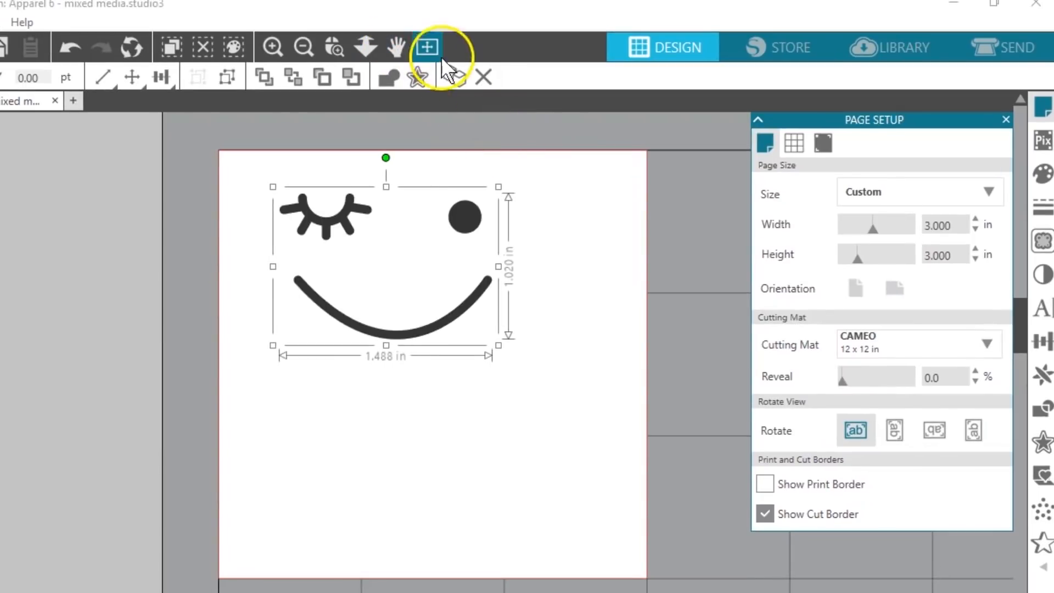
pyautogui.moveTo(471, 219); pyautogui.dragTo(502, 252)
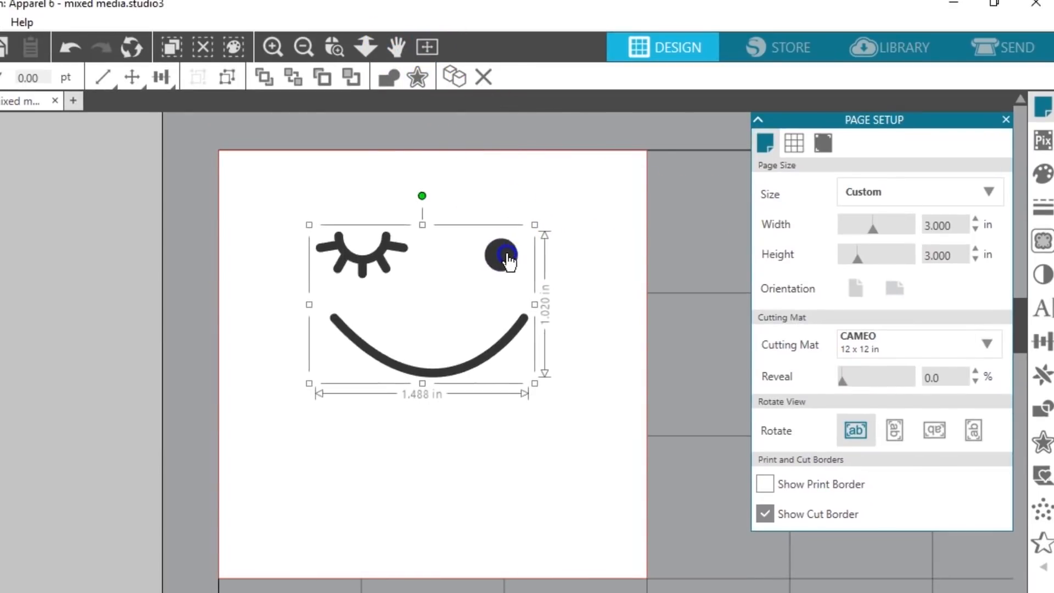
pyautogui.click(674, 230)
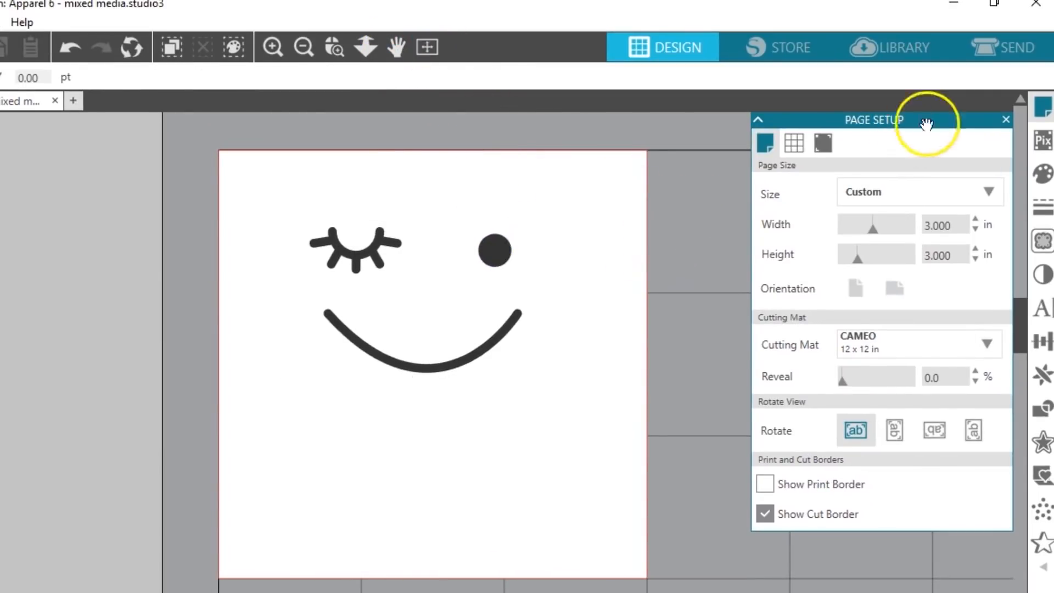
# - Set the cut material for the flipped face to Heat Transfer, Smooth in the send settings and return to the design view
pyautogui.click(998, 45)
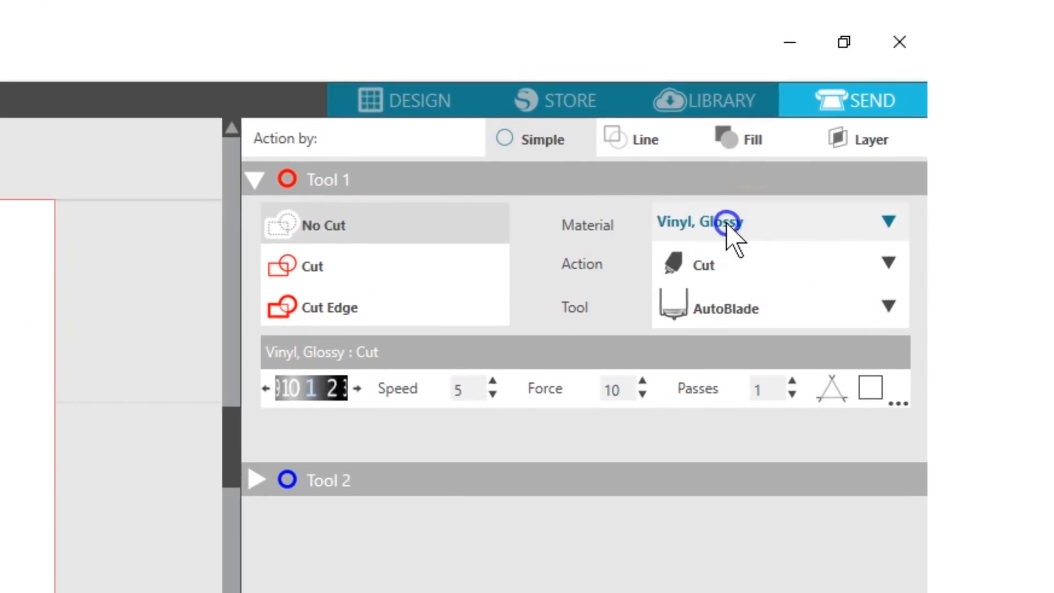
pyautogui.click(727, 222)
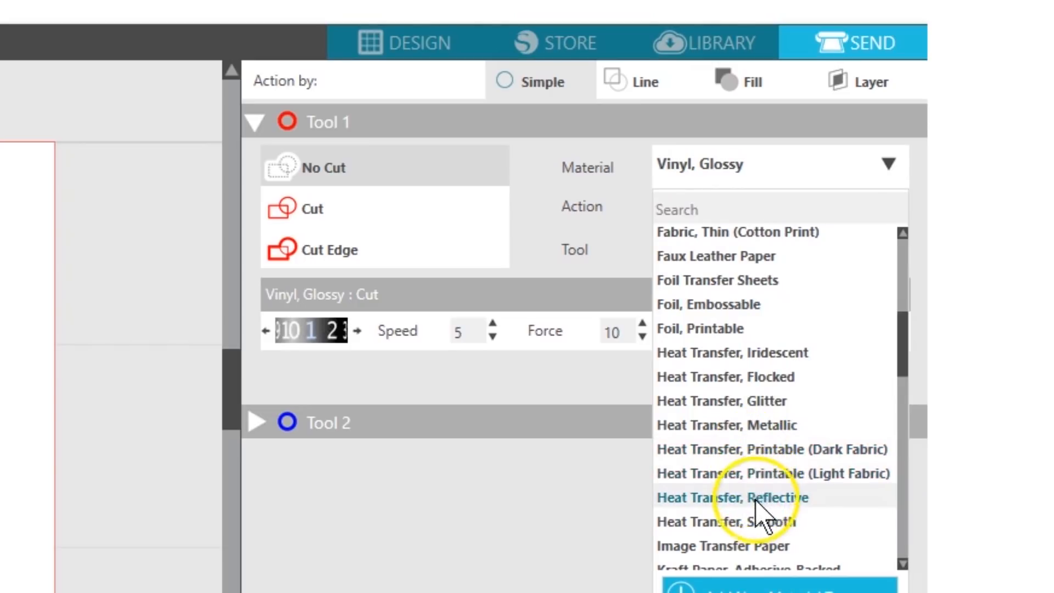
pyautogui.click(747, 521)
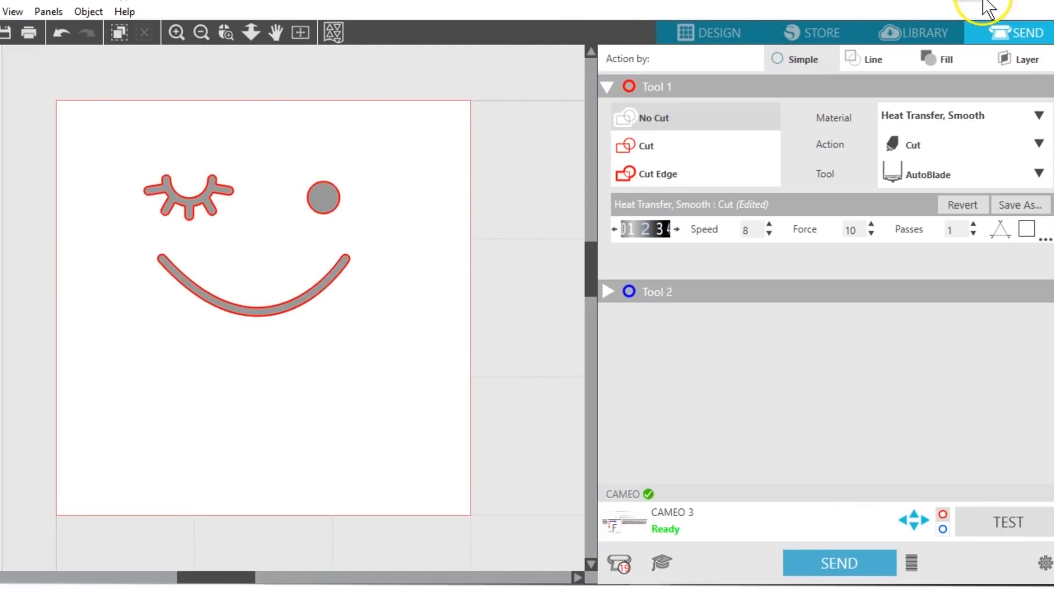
pyautogui.click(692, 36)
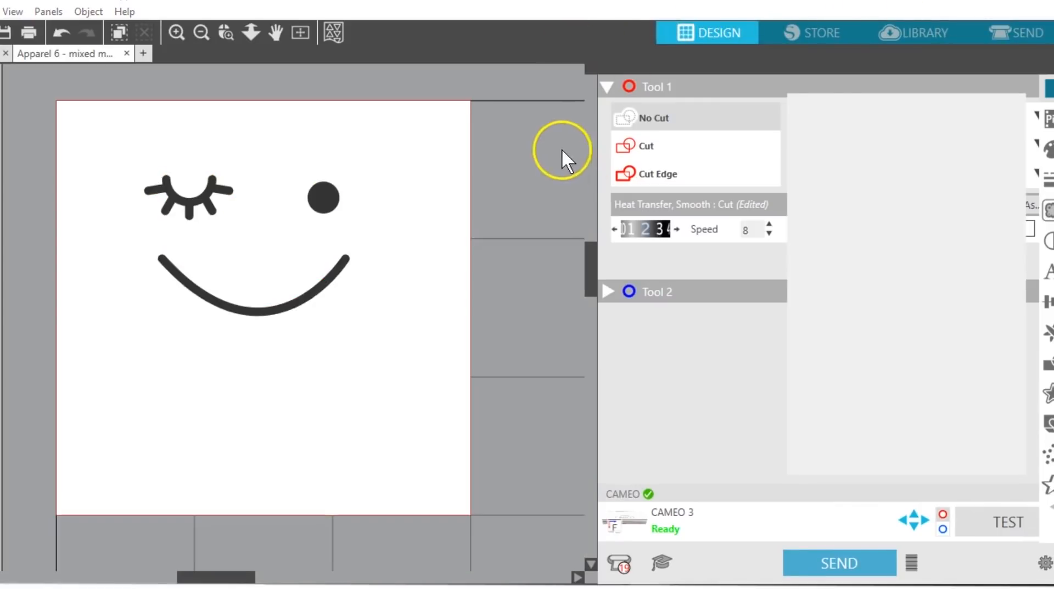